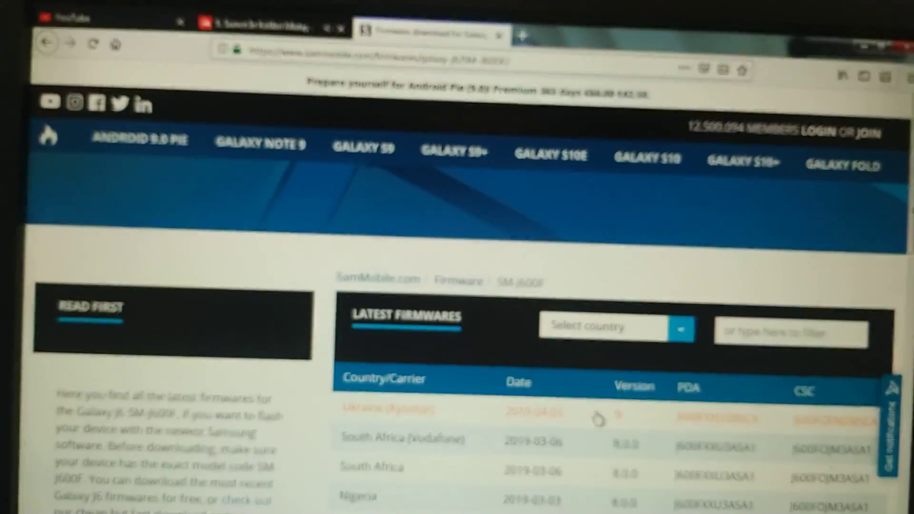
scroll(594, 414, "up", 5)
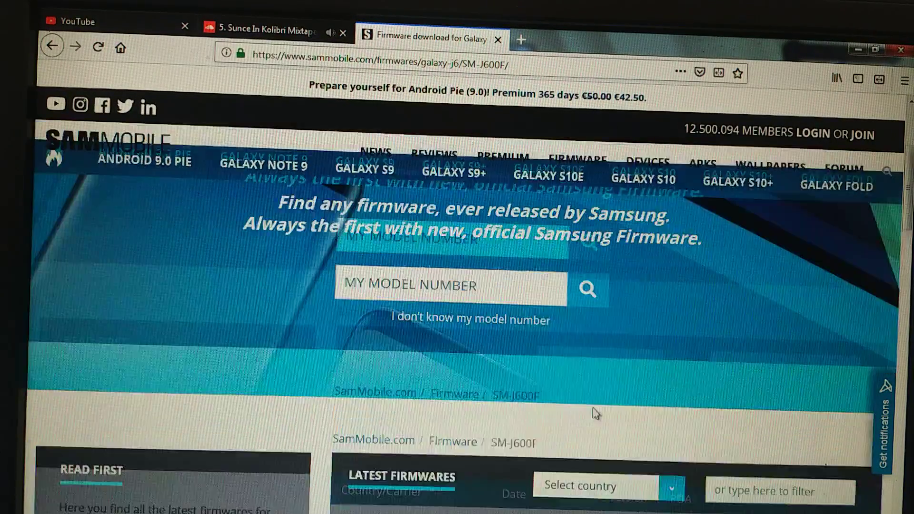
scroll(595, 414, "up", 3)
Select the whole SM-J600F model number text in the SamMobile banner.
double_click(479, 420)
left_click(478, 420)
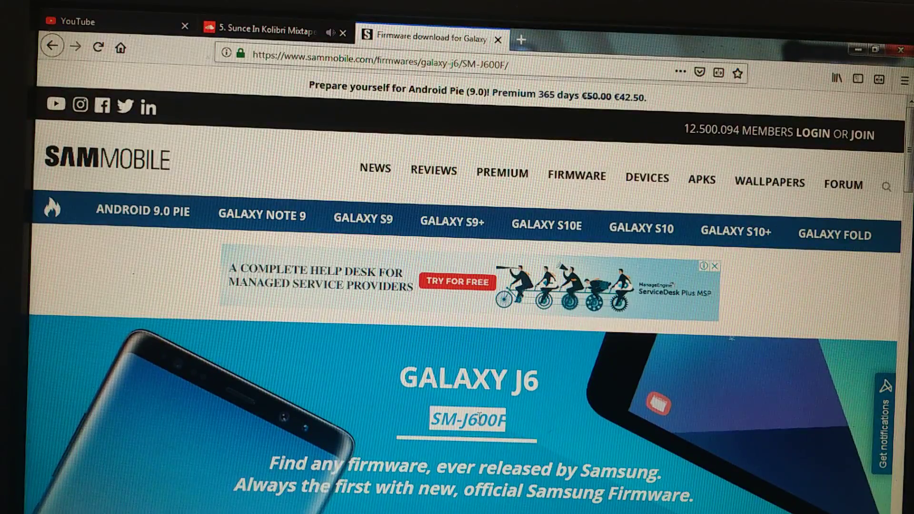
scroll(479, 420, "down", 2)
scroll(500, 393, "down", 2)
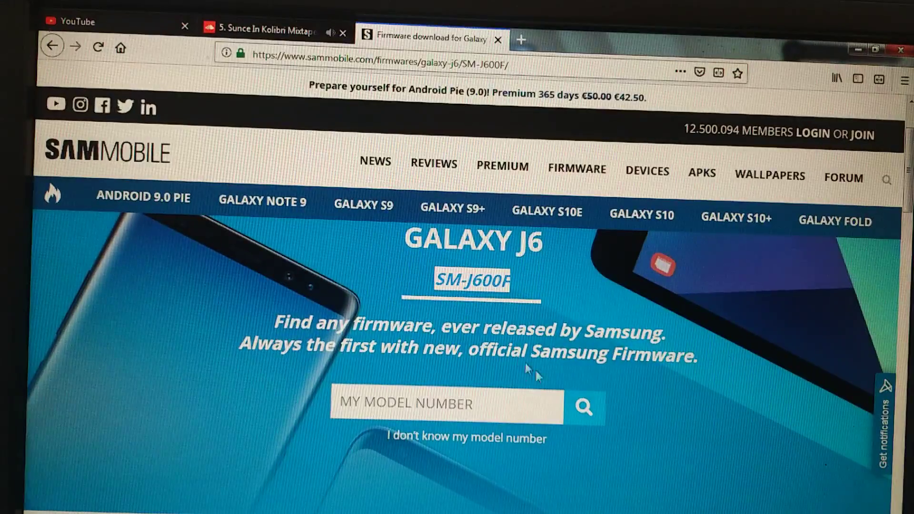
scroll(521, 283, "down", 3)
scroll(521, 284, "down", 4)
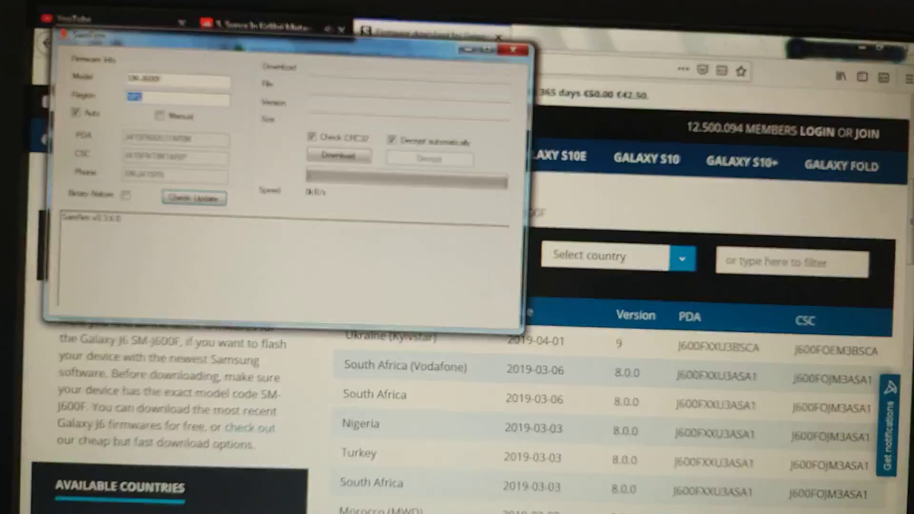
Move SamFirm aside and open the 2019-04-01 Android 9 Ukraine J600FXXU3BSCA download page.
mouse_move(307, 43)
left_mouse_down()
mouse_move(492, 217)
mouse_move(555, 178)
left_mouse_up()
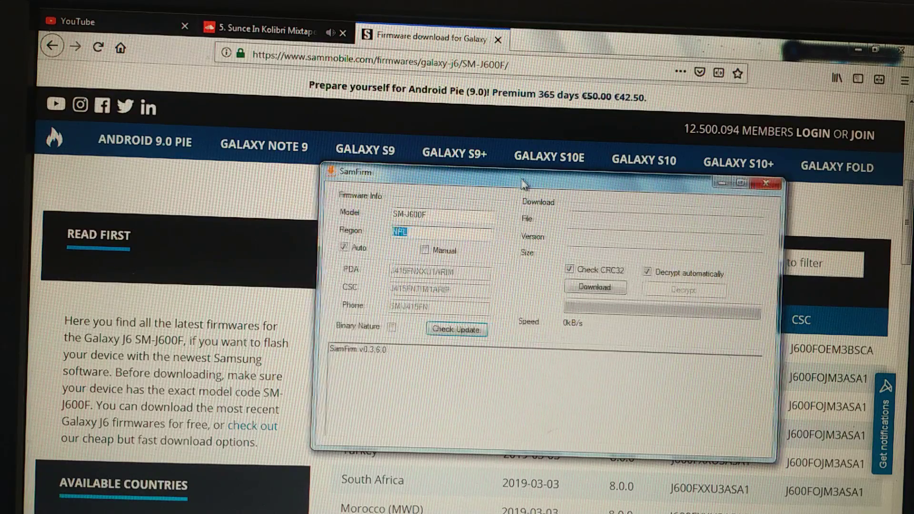
left_click_drag(524, 176, 469, 199)
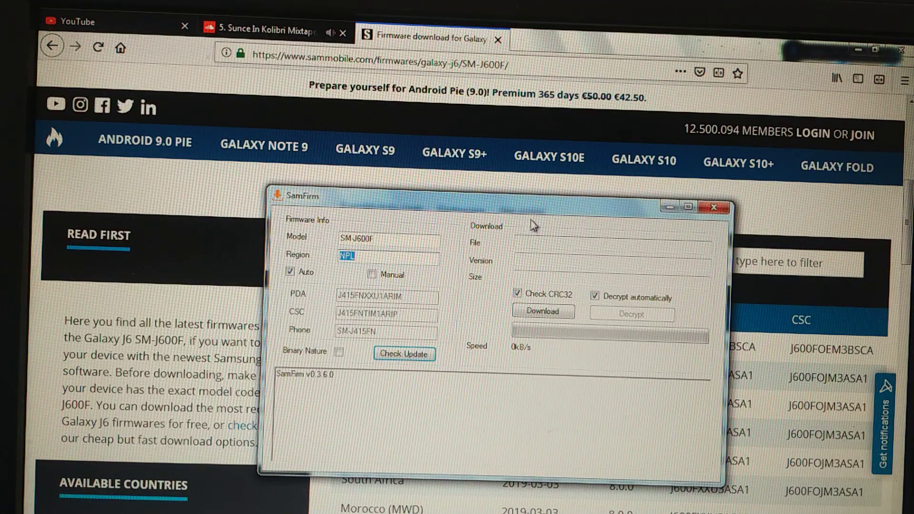
left_click_drag(534, 209, 309, 200)
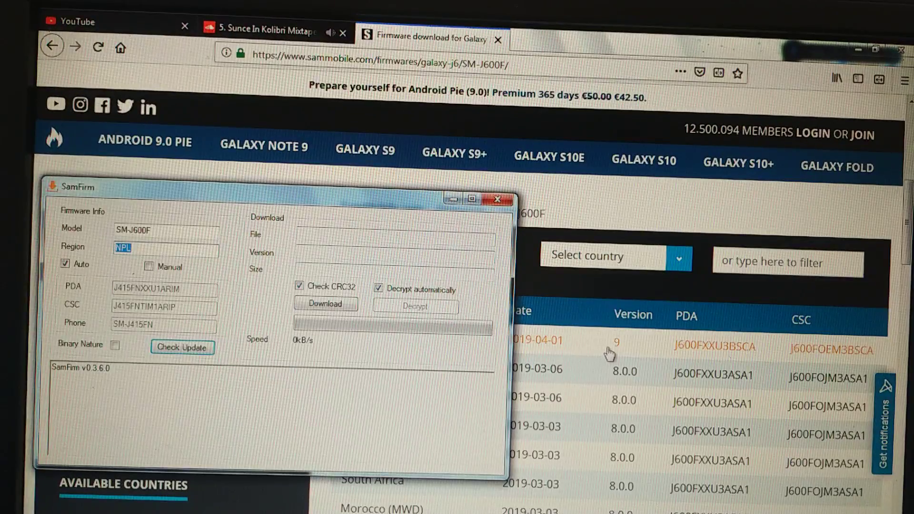
left_click(572, 341)
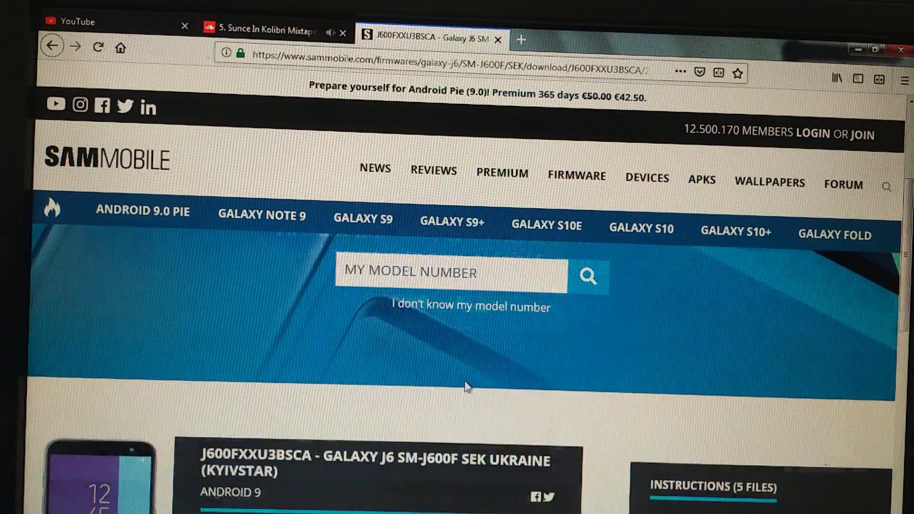
scroll(457, 382, "down", 3)
scroll(460, 382, "down", 3)
scroll(465, 389, "down", 2)
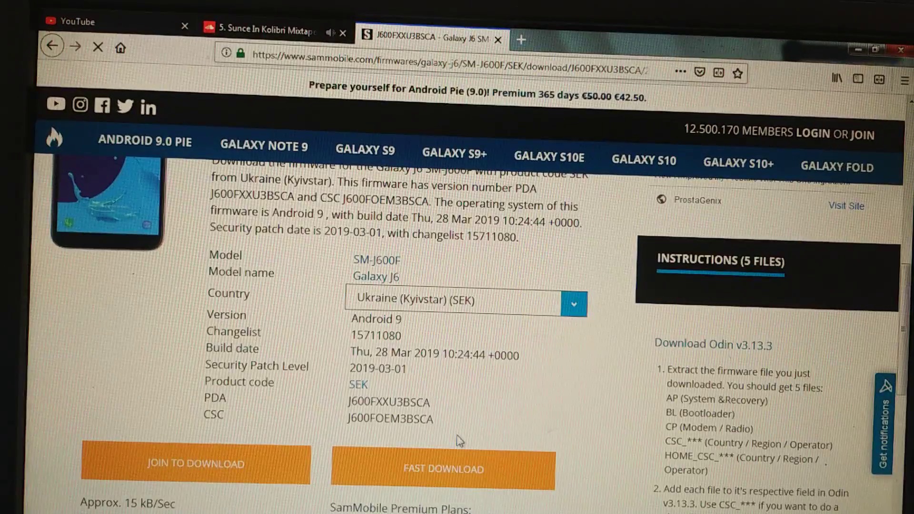
Place SamFirm to the right of the firmware details with the download page in front.
key("alt+Tab")
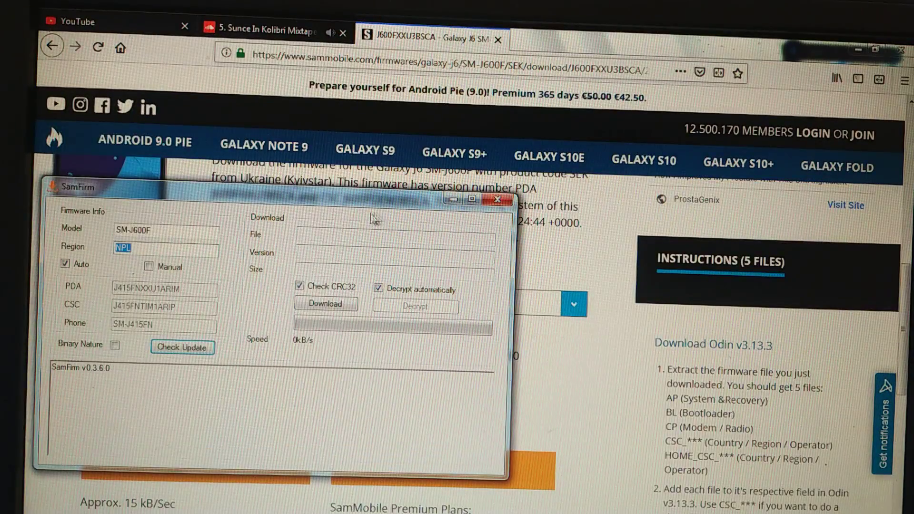
left_click_drag(343, 196, 699, 212)
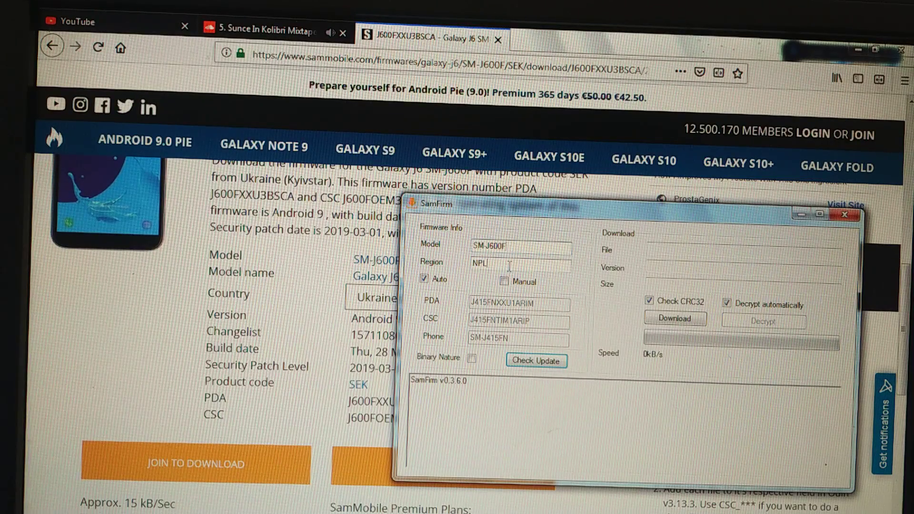
left_click(379, 336)
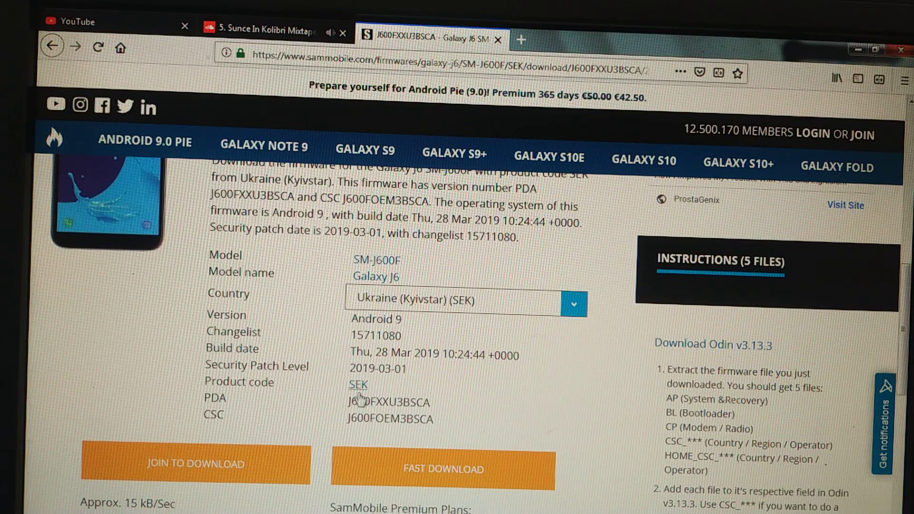
Check Update for SM-J600F region SEK, finding the Android 9 J600FXXU3BSCA 2484 MB firmware.
key("alt+Tab")
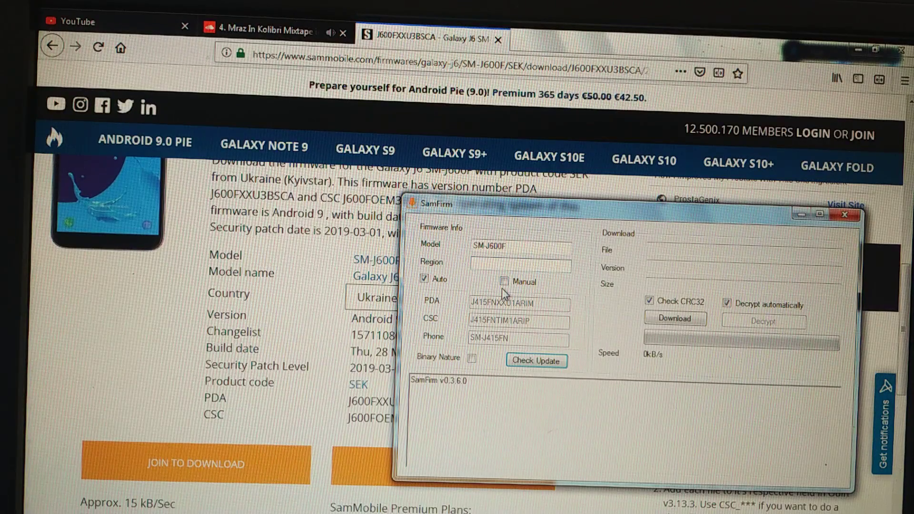
type("SEK")
left_click(537, 361)
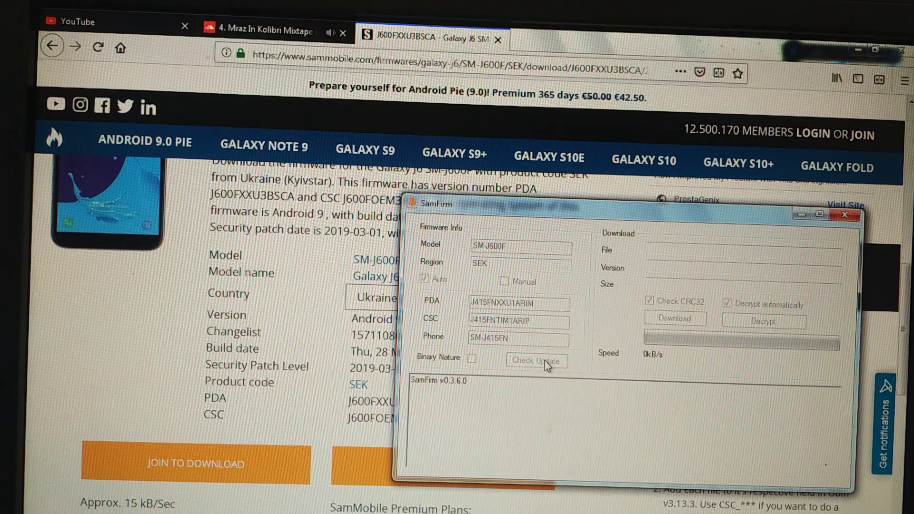
left_click_drag(680, 208, 579, 118)
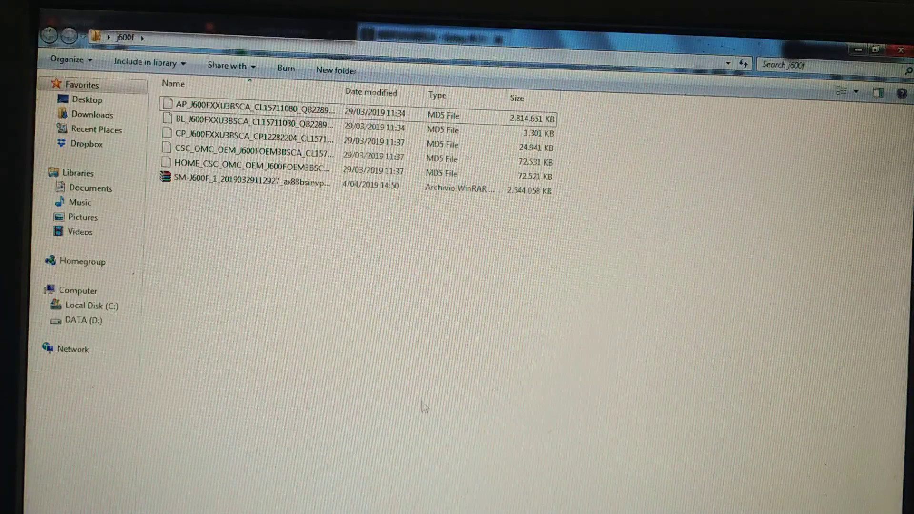
Inspect the downloaded SM-J600F firmware archive in the j600f folder, then bring Odin3 forward.
left_click(295, 187)
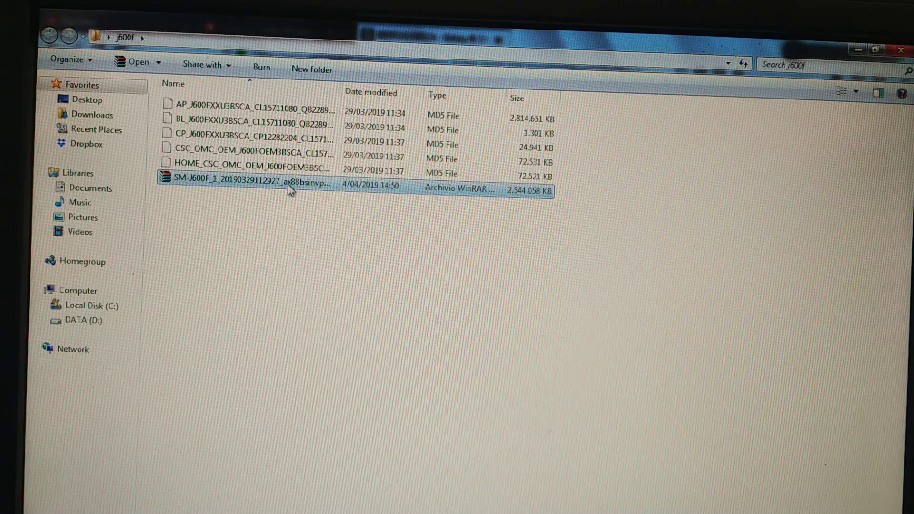
right_click(246, 183)
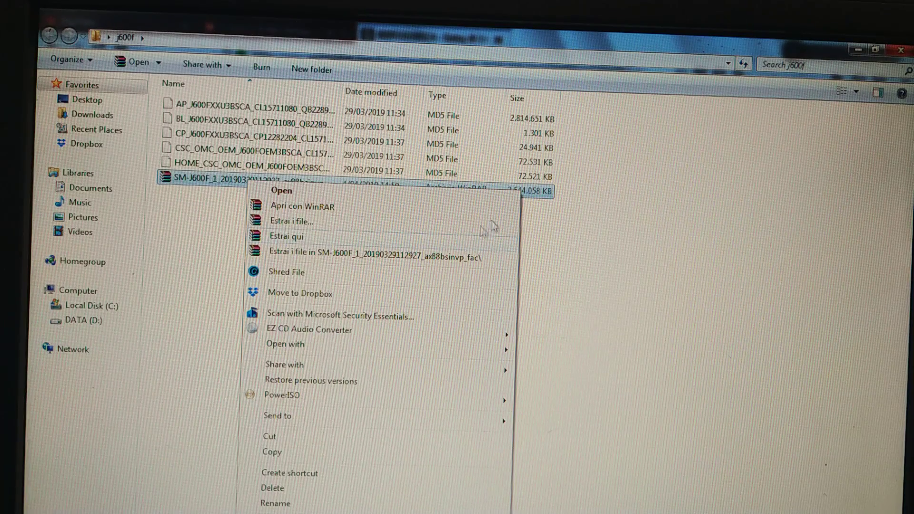
left_click(615, 230)
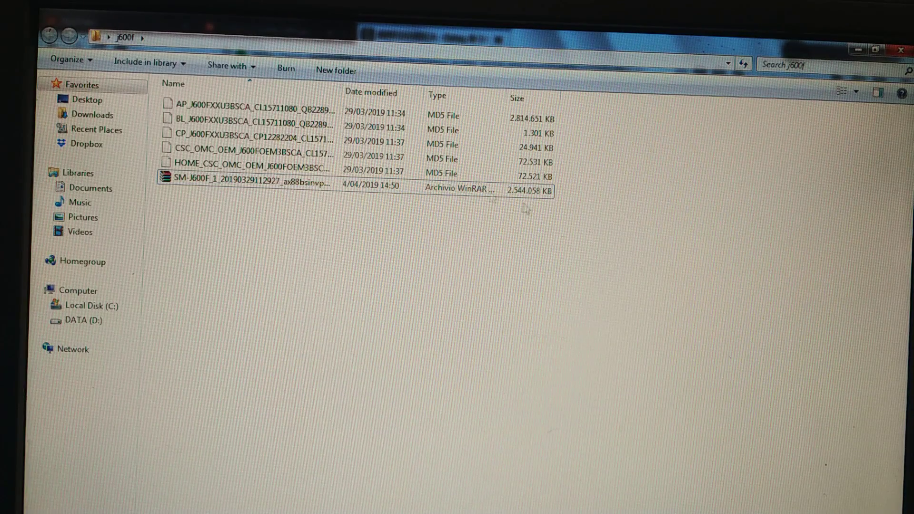
left_click(429, 38)
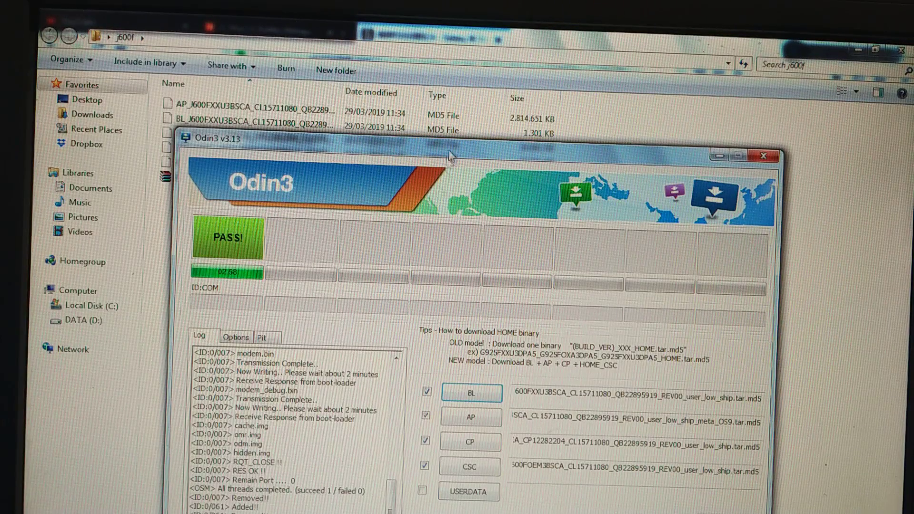
left_click_drag(450, 140, 506, 112)
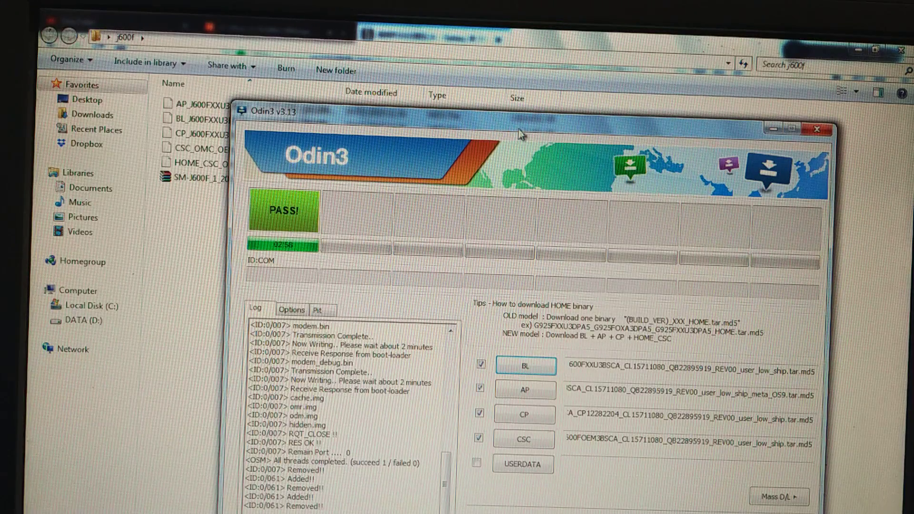
left_click_drag(521, 115, 486, 110)
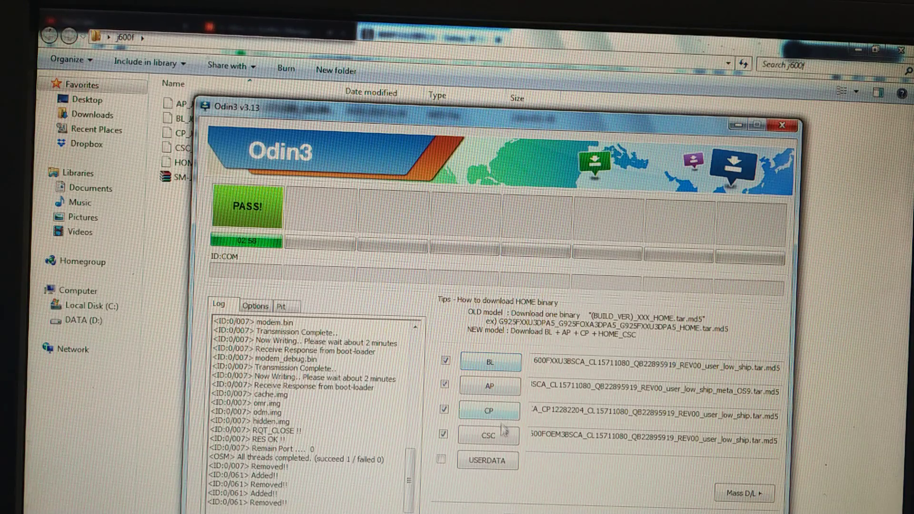
left_click(509, 388)
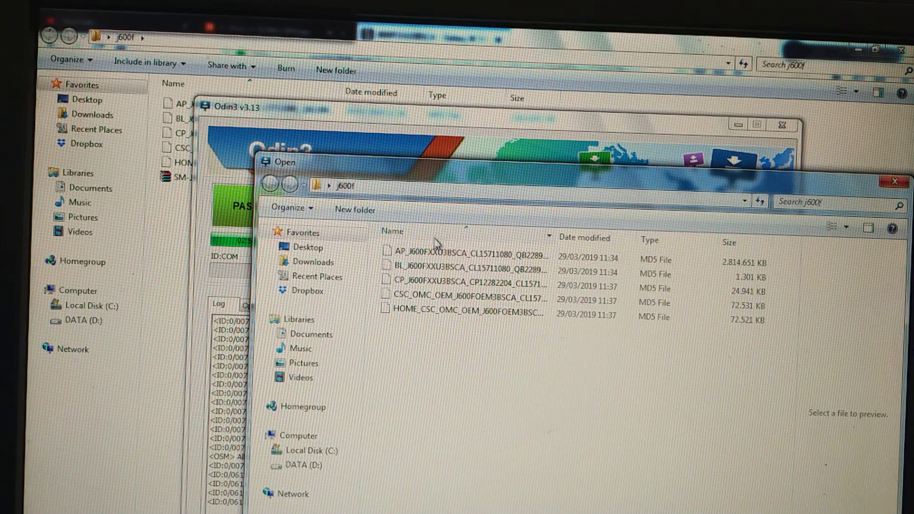
left_click_drag(519, 183, 428, 157)
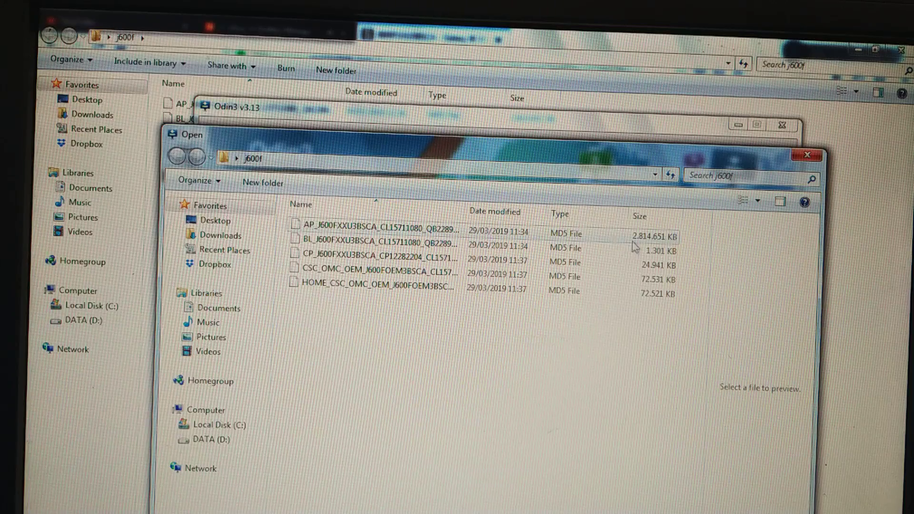
left_click(807, 157)
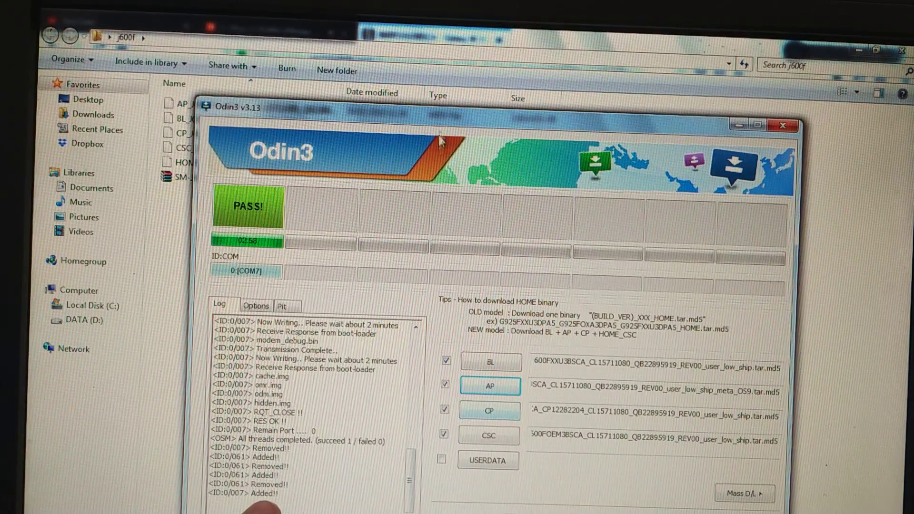
Start flashing the loaded Android 9 firmware to the phone on COM7.
left_click_drag(438, 116, 465, 89)
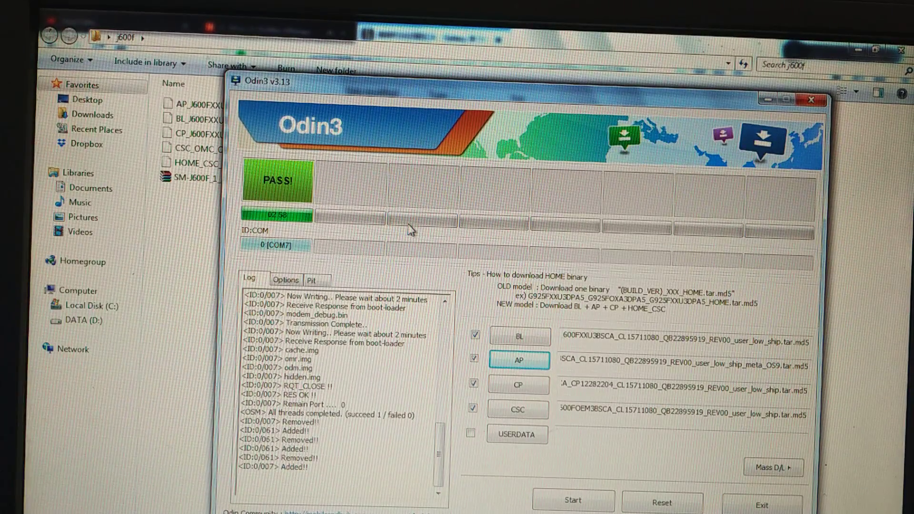
left_click(596, 503)
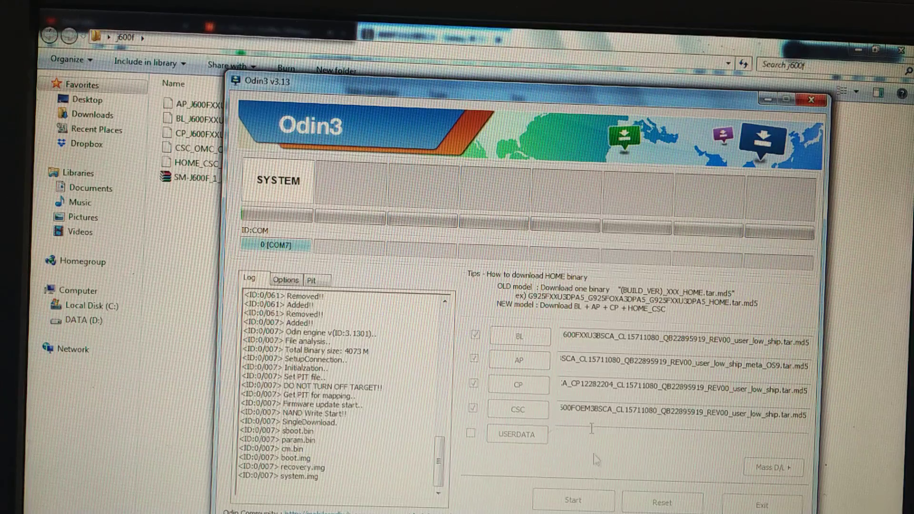
left_click(852, 48)
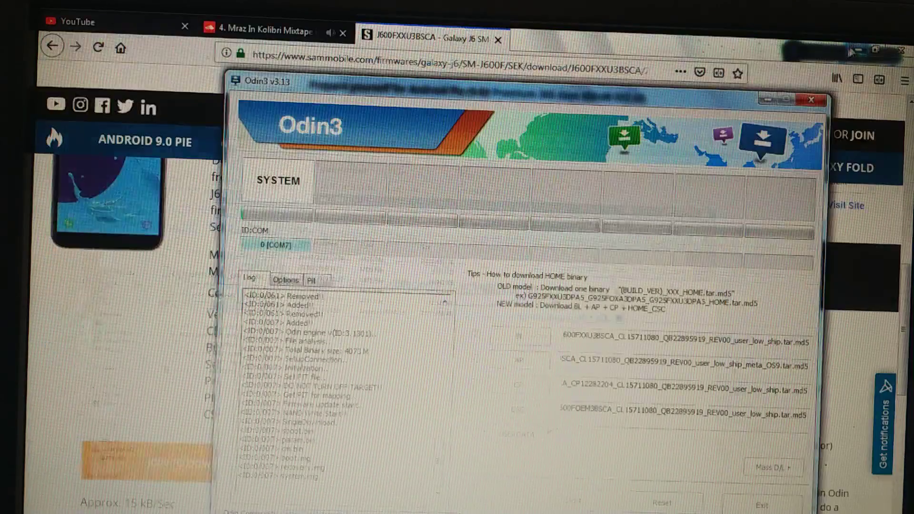